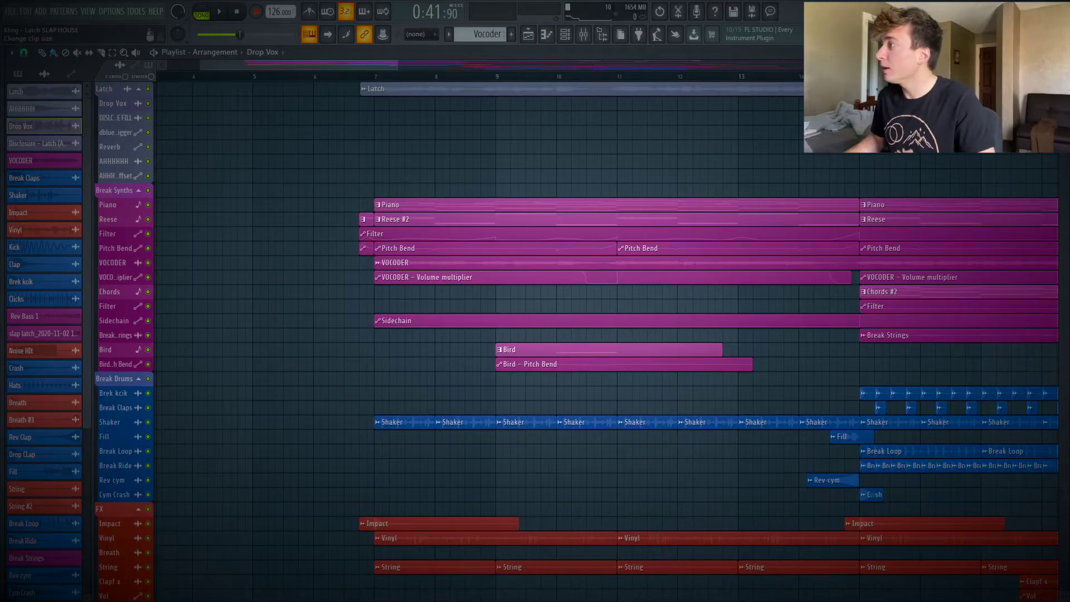
# Step: Set the playback position to the start of the Latch vocal clip and solo the Latch track
pyautogui.scroll(4, 607, 334)
pyautogui.click(360, 77)
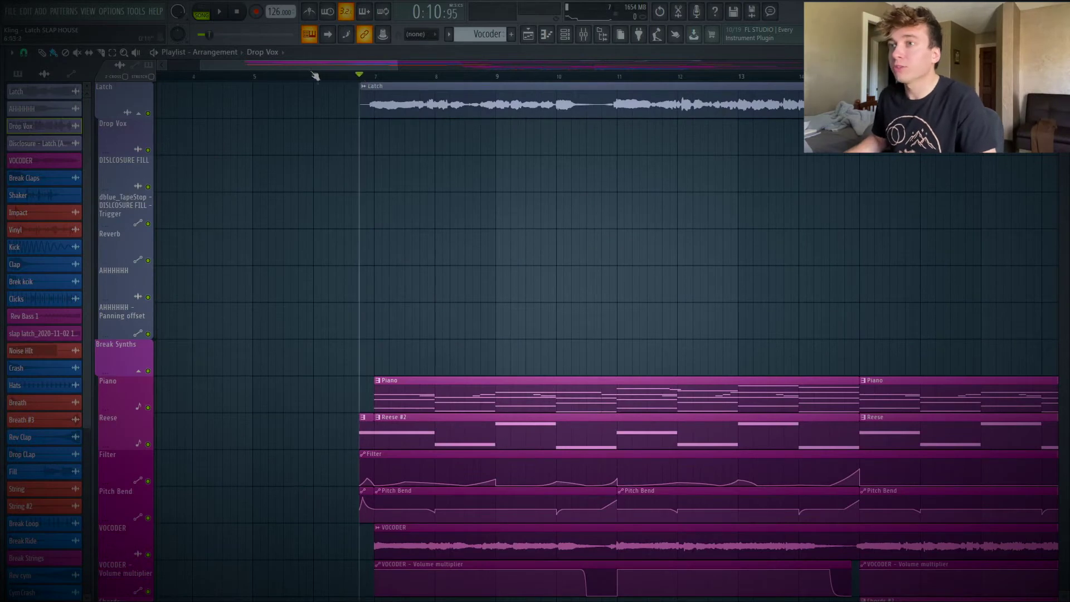
pyautogui.rightClick(149, 114)
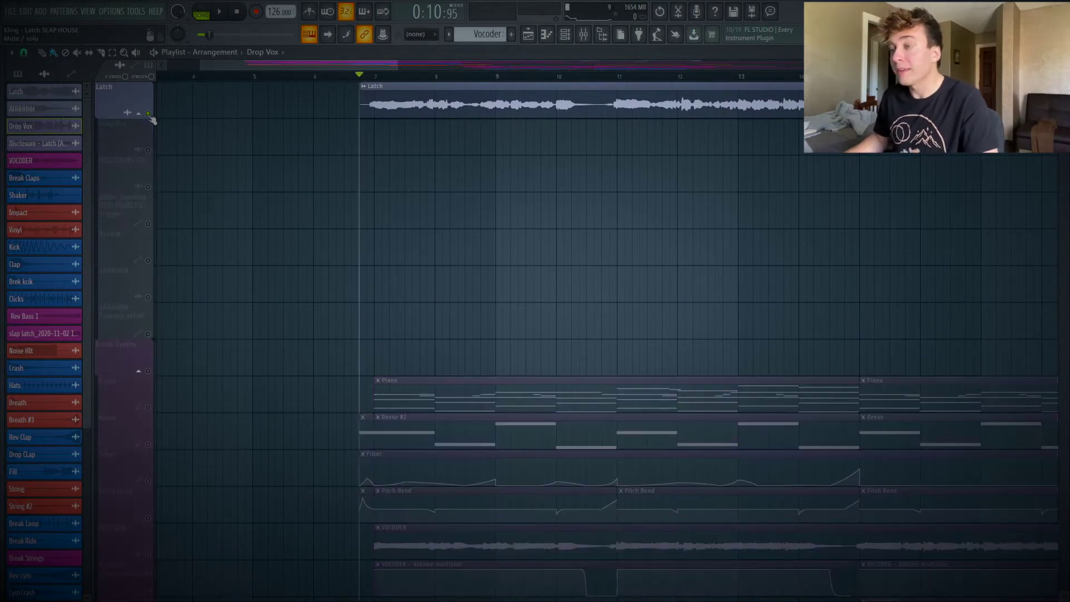
pyautogui.rightClick(148, 114)
pyautogui.rightClick(148, 113)
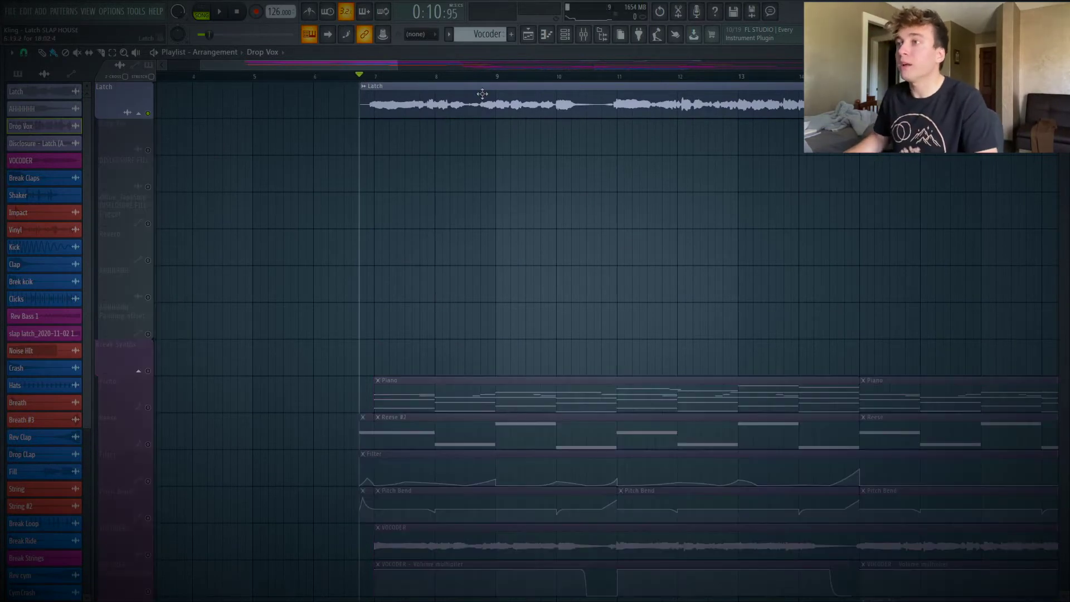
pyautogui.doubleClick(481, 93)
pyautogui.press('Escape')
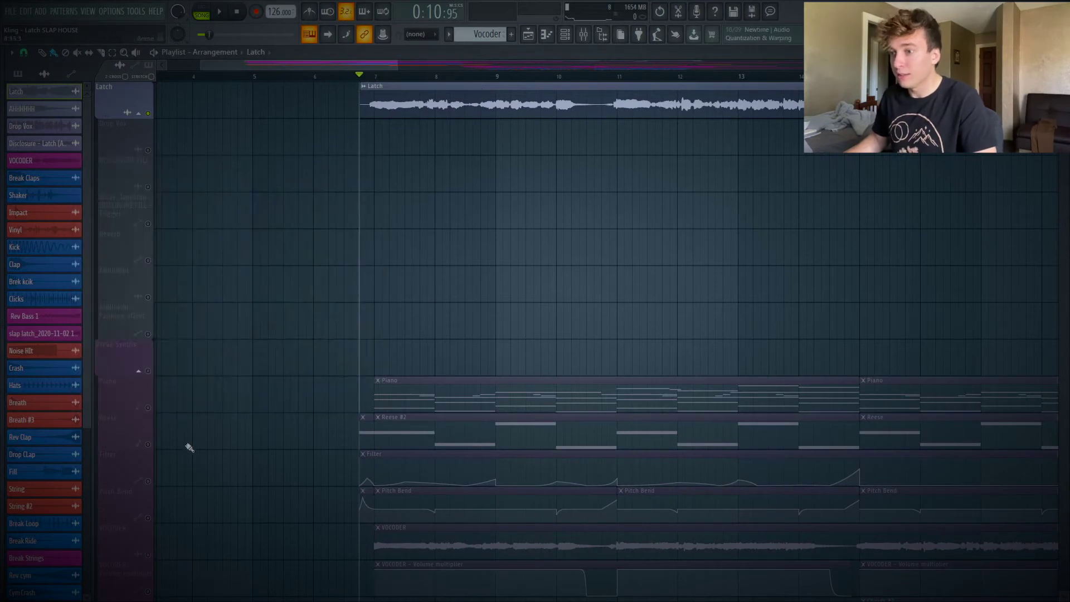
# Step: Enable the Reese track with its Filter and Pitch Bend automation alongside the soloed Latch vocal and play the break
pyautogui.click(148, 445)
pyautogui.click(148, 481)
pyautogui.click(148, 518)
pyautogui.press('space')
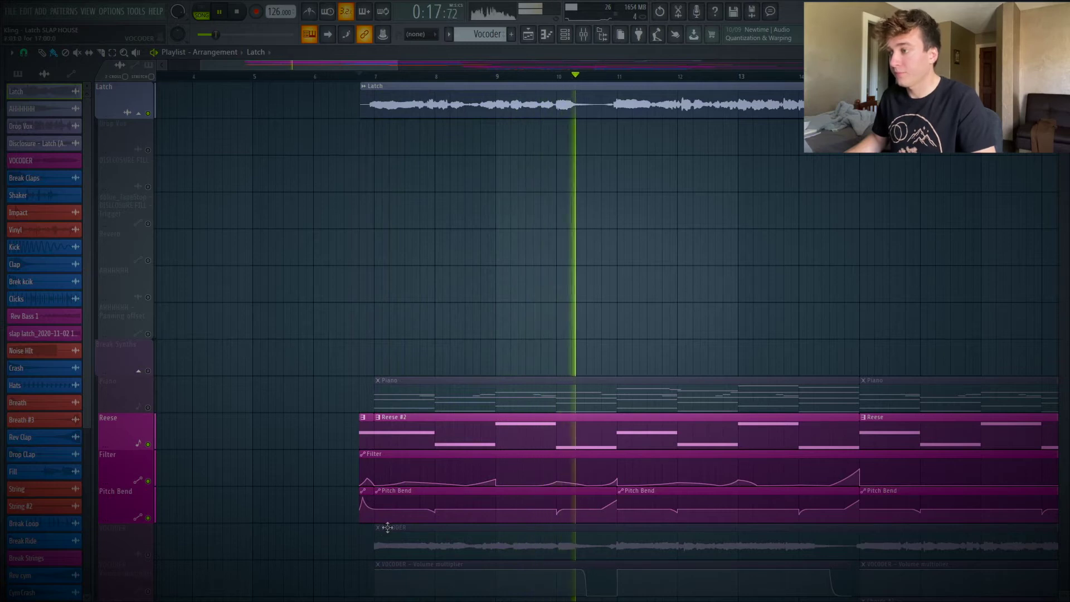
pyautogui.press('space')
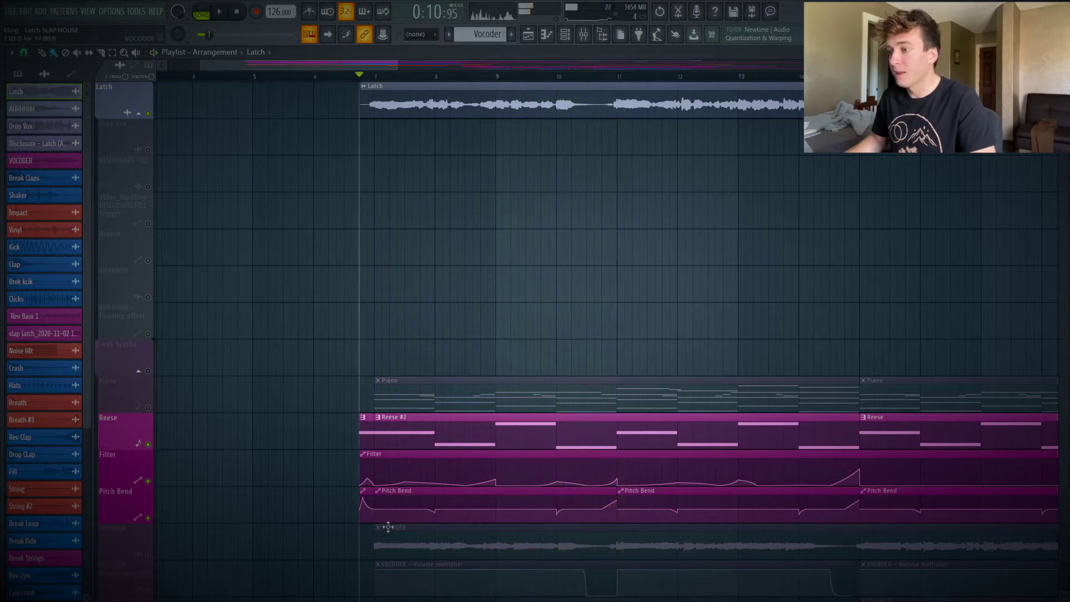
# Step: Play the VOCODER track with its volume multiplier automation in isolation from bar 7
pyautogui.scroll(-3, 389, 501)
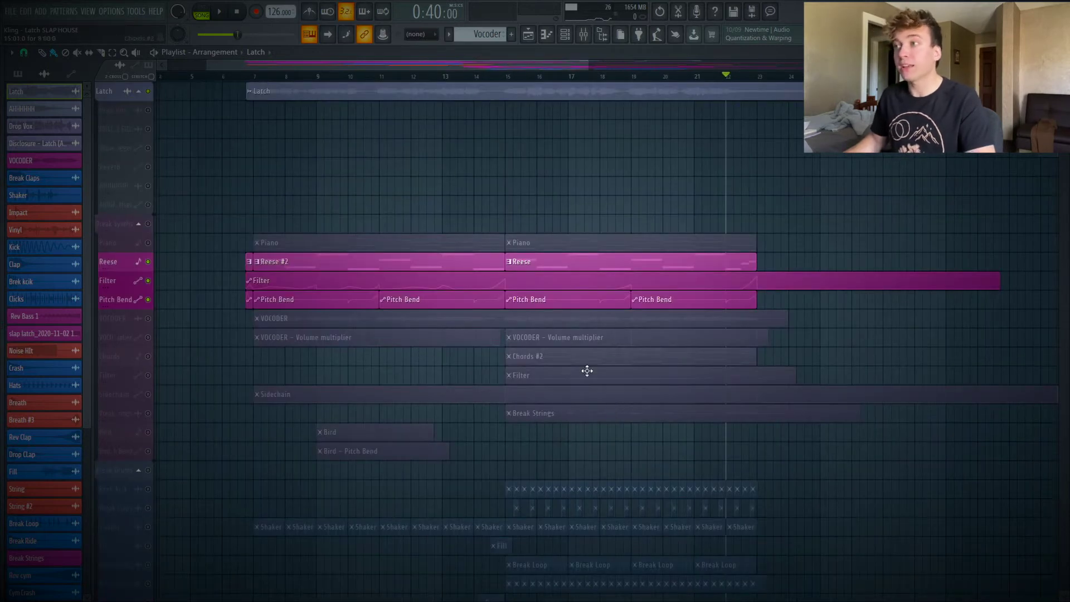
pyautogui.moveTo(375, 350); pyautogui.dragTo(674, 421)
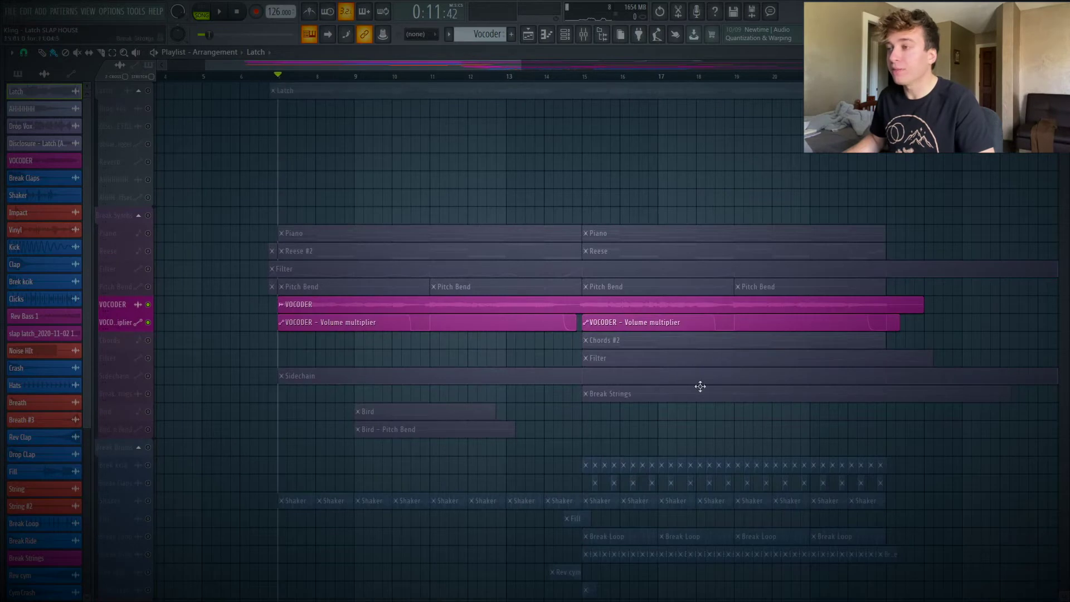
pyautogui.moveTo(757, 424); pyautogui.dragTo(201, 201)
pyautogui.press('space')
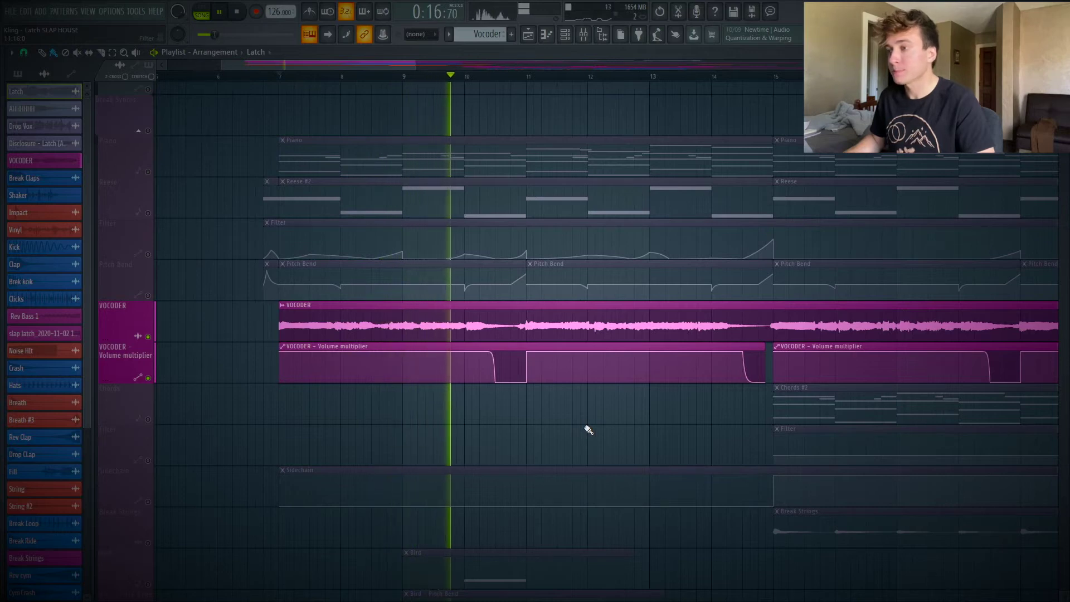
pyautogui.press('space')
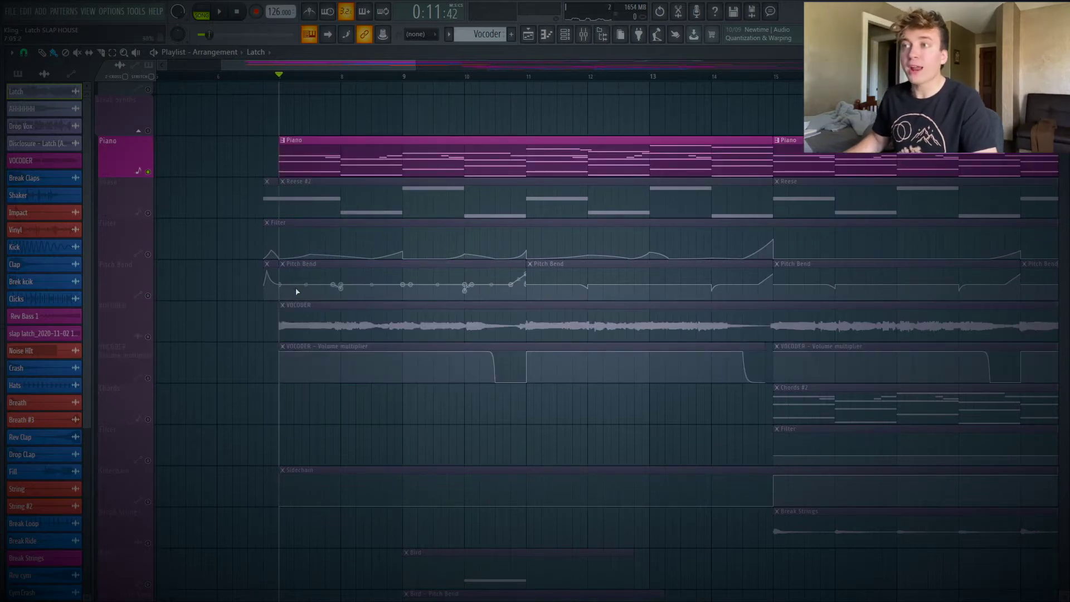
# Step: Play the soloed Piano track from bar 7, stop playback and open the mixer
pyautogui.press('space')
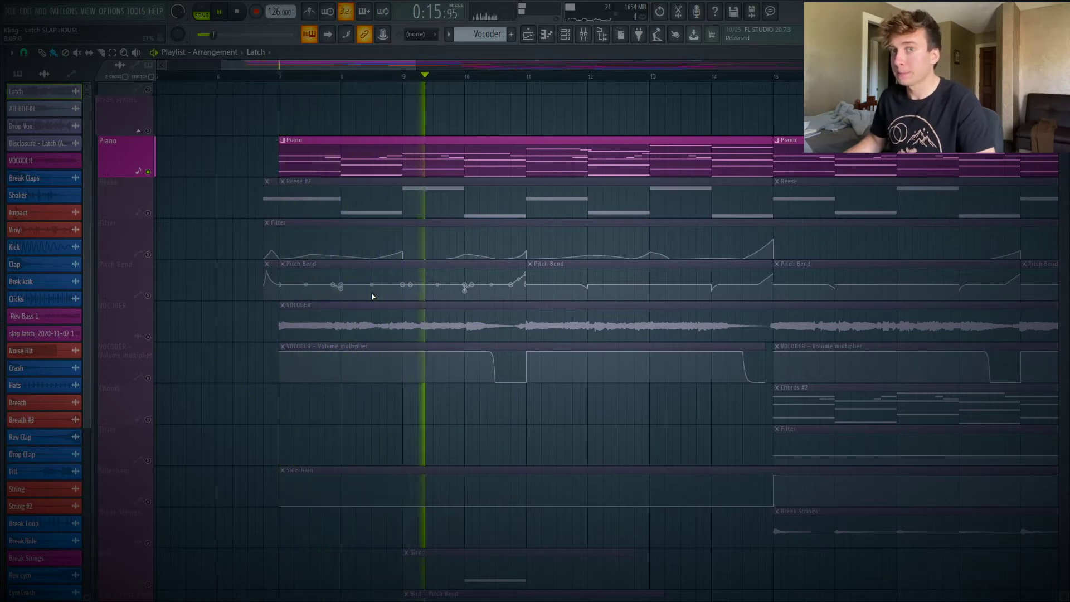
pyautogui.press('space')
pyautogui.click(583, 35)
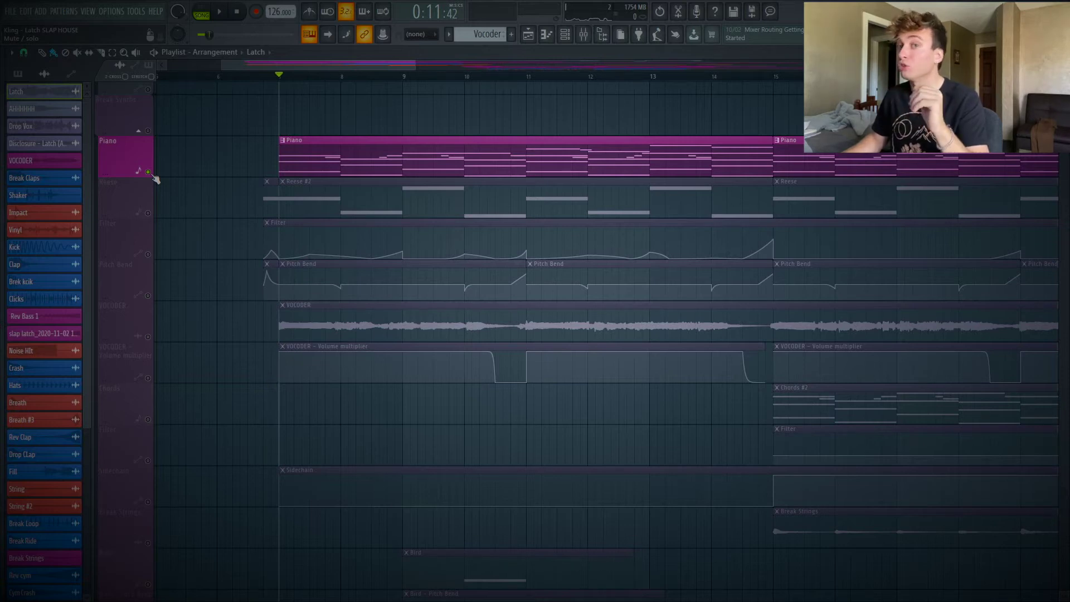
# Step: Solo and play the Shaker track from bar 7 and the FX group from its first Impact clip
pyautogui.scroll(-5, 156, 195)
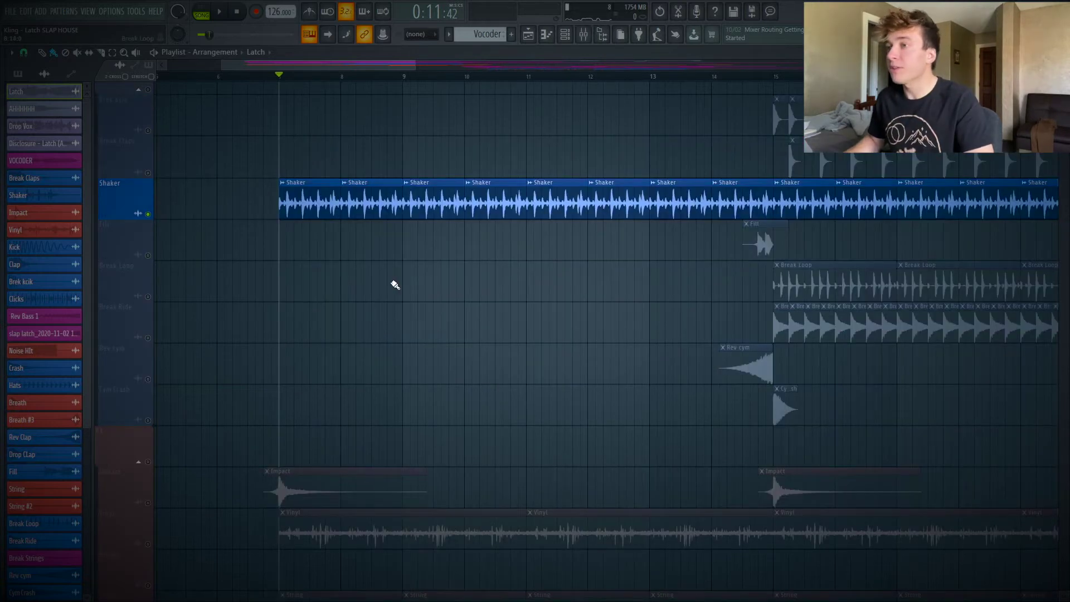
pyautogui.press('space')
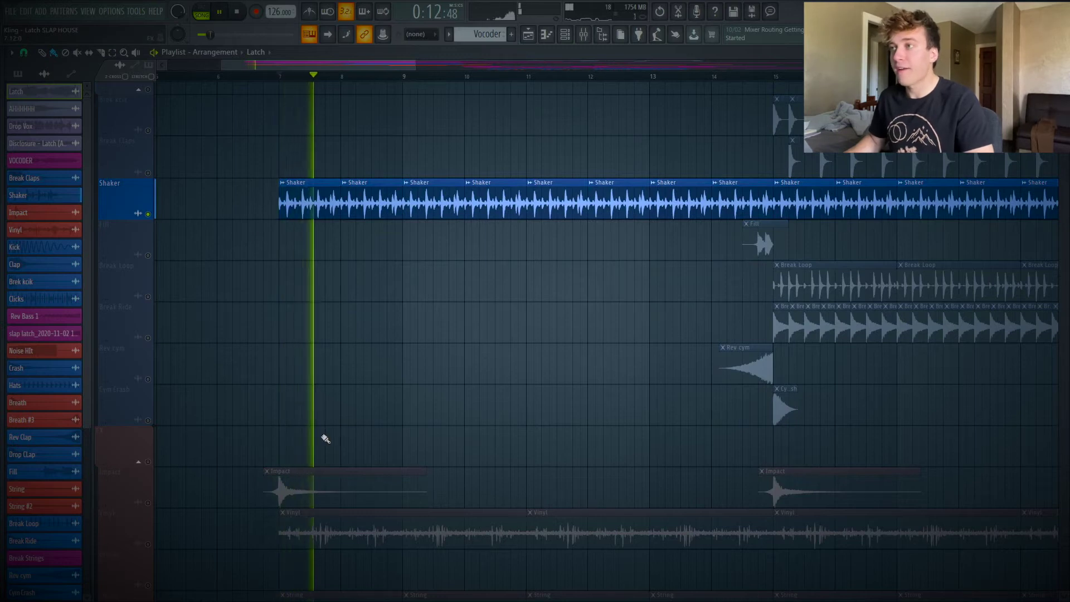
pyautogui.press('space')
pyautogui.scroll(-5, 672, 467)
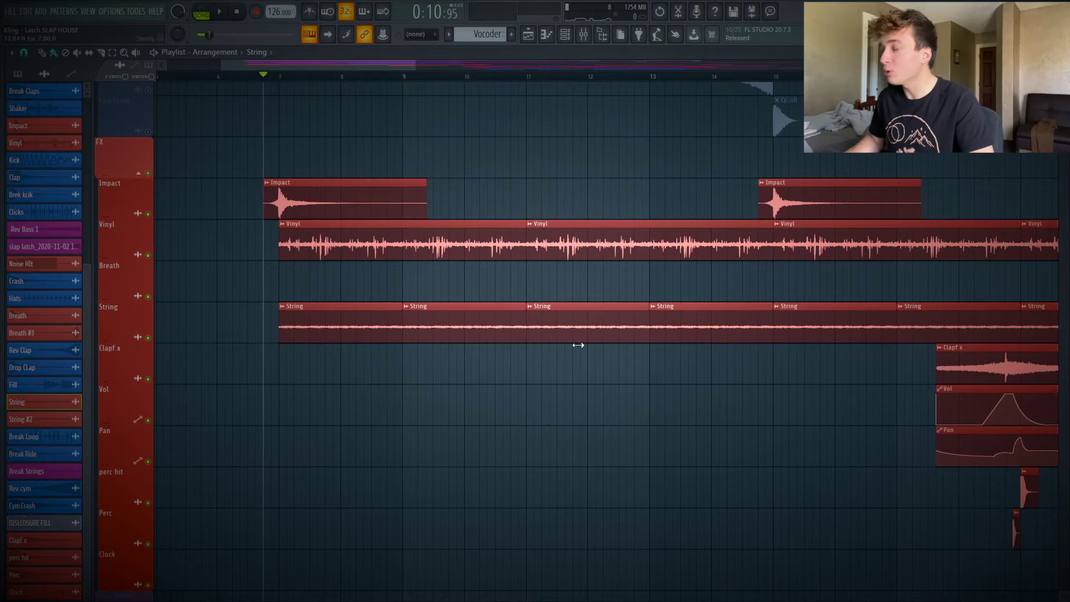
pyautogui.press('space')
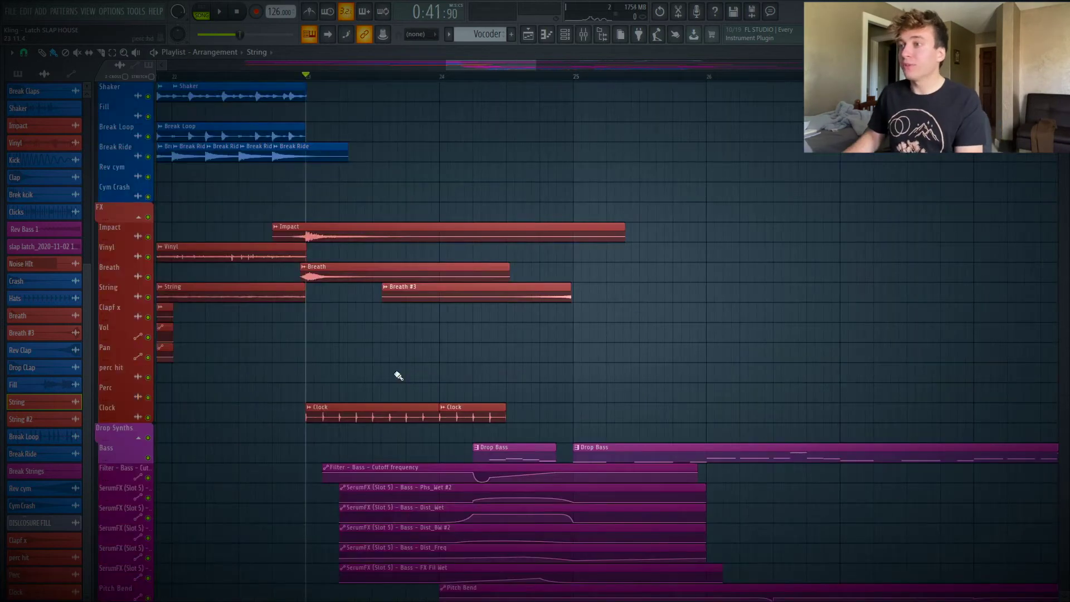
# Step: Solo the Latch vocal track and play it from bar 23 through the lead-in to the drop
pyautogui.scroll(-2, 399, 376)
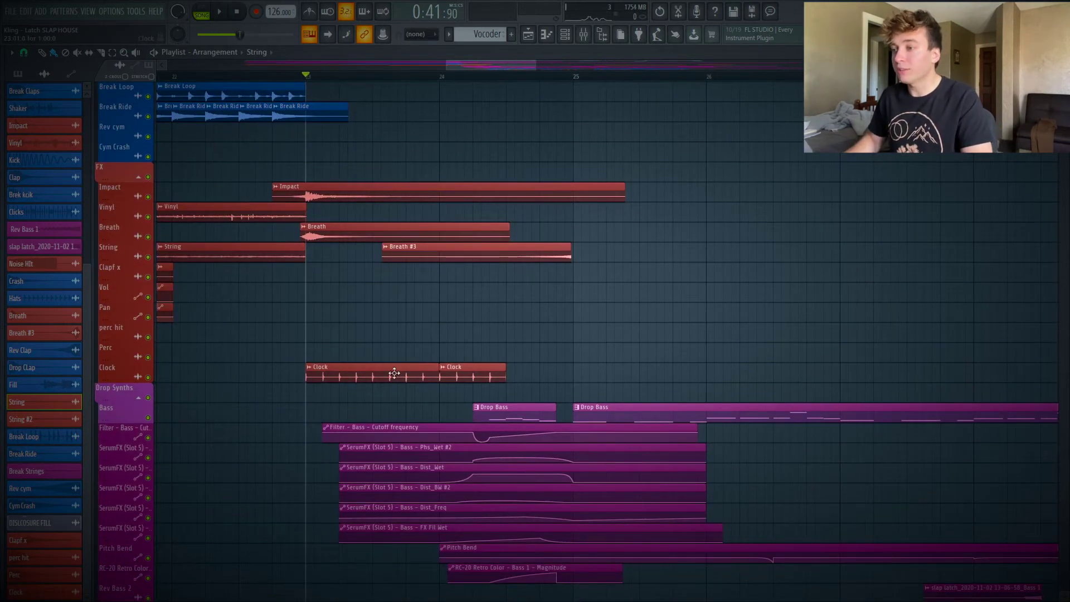
pyautogui.scroll(20, 181, 111)
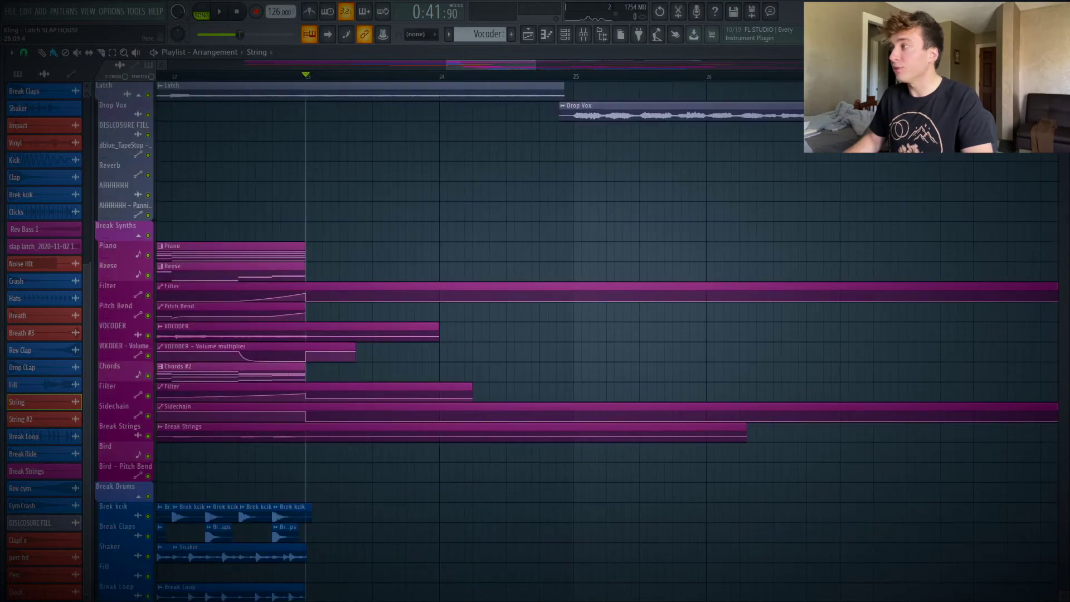
pyautogui.keyDown('ctrl'); pyautogui.click(148, 97); pyautogui.keyUp('ctrl')
pyautogui.press('space')
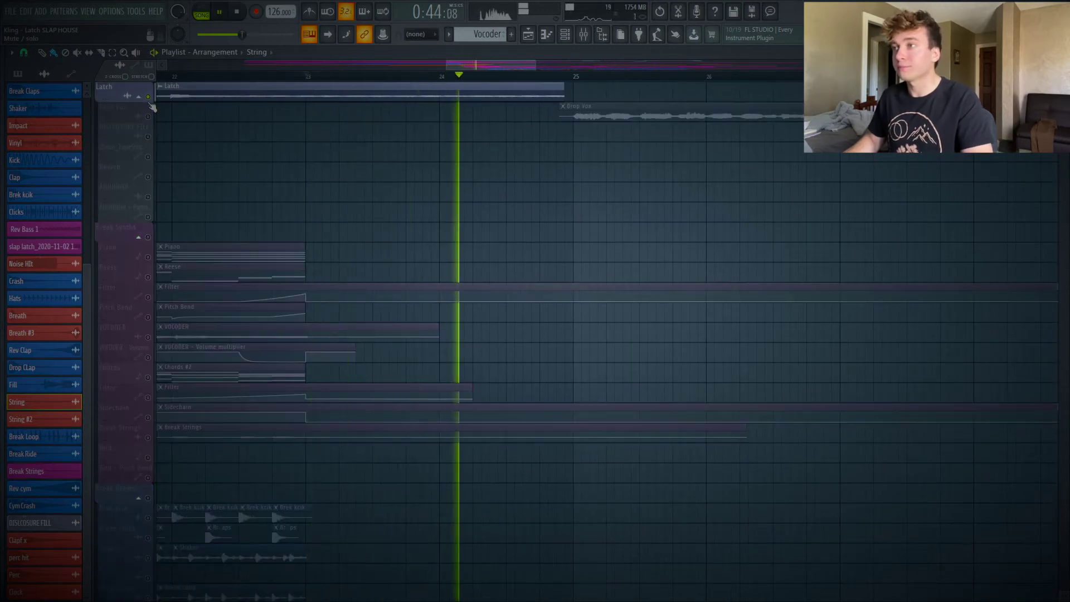
pyautogui.press('space')
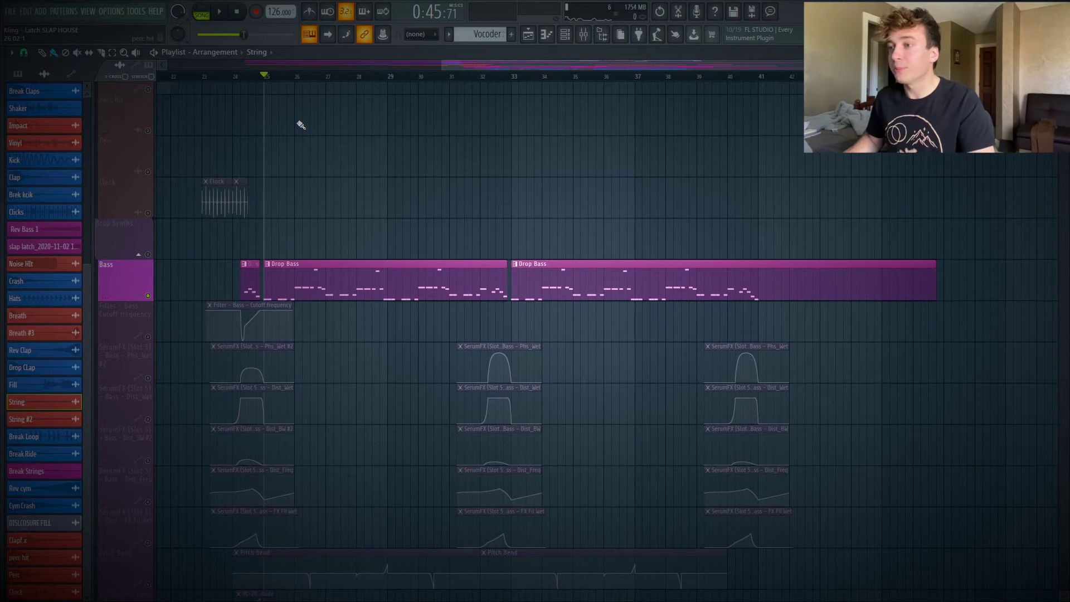
# Step: Play the soloed Bass track from bar 25 and examine the automation clips beneath it in the Drop Synths group
pyautogui.press('space')
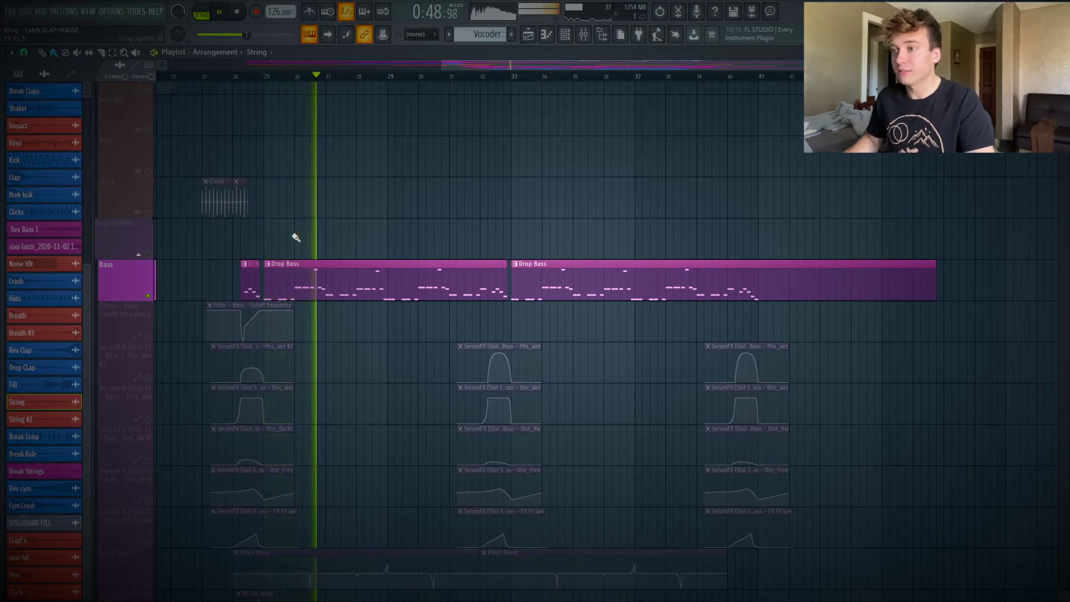
pyautogui.press('space')
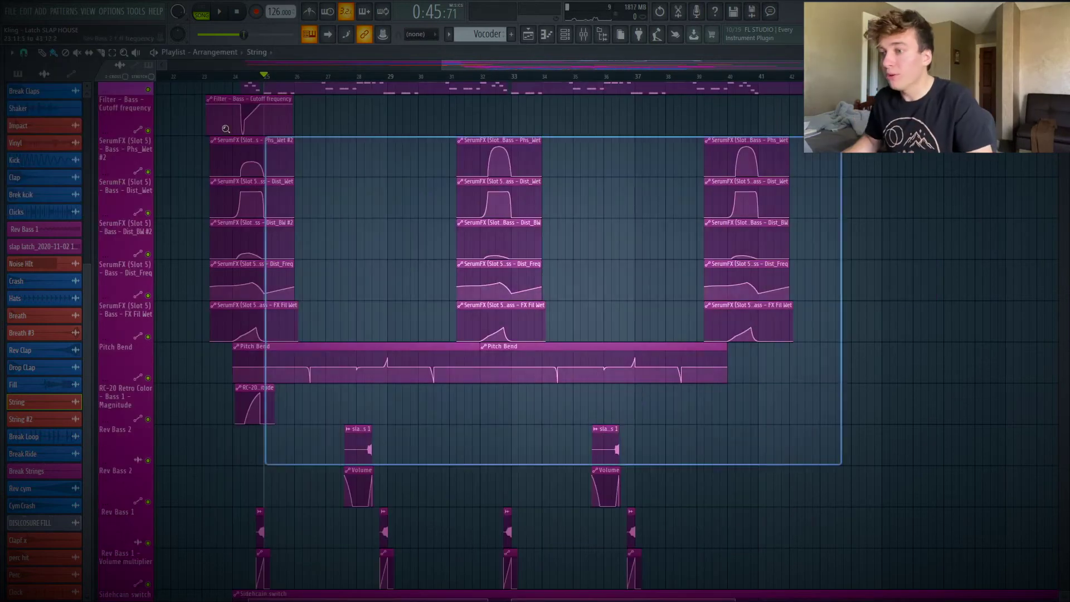
pyautogui.scroll(3, 393, 276)
pyautogui.scroll(-2, 394, 276)
pyautogui.scroll(2, 394, 276)
pyautogui.moveTo(286, 463); pyautogui.dragTo(1053, 80)
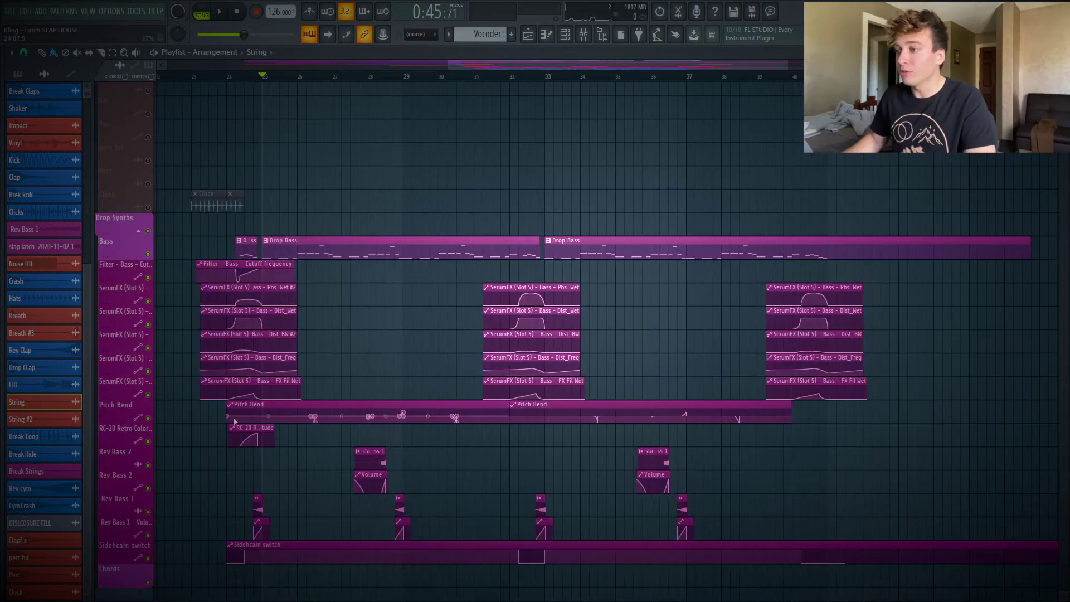
# Step: Solo Rev Bass 1 with its volume automation, play it from just before bar 25, and restore all tracks
pyautogui.click(245, 81)
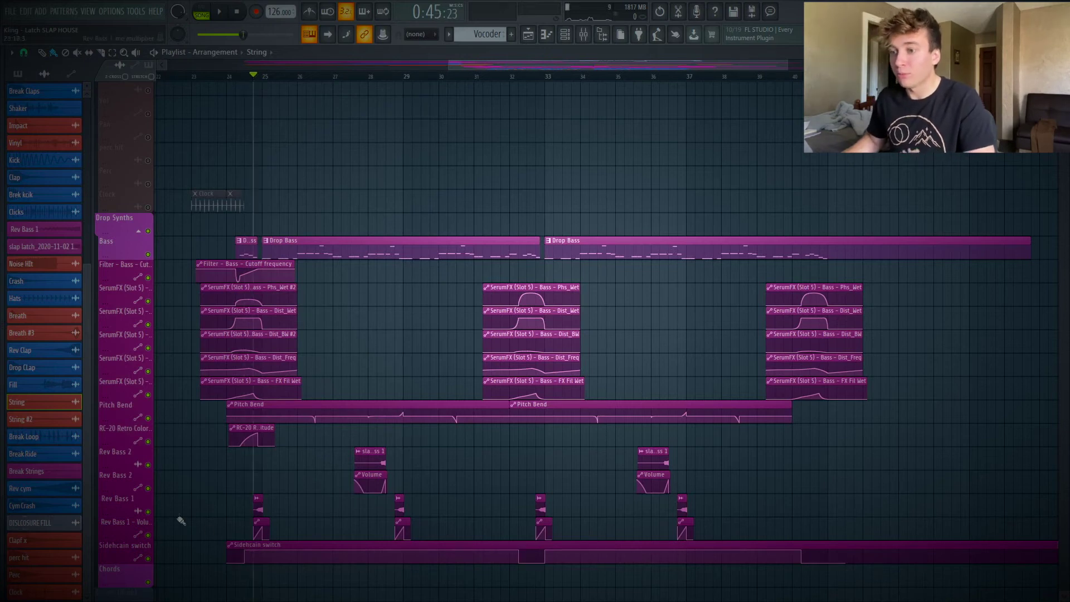
pyautogui.rightClick(148, 512)
pyautogui.click(149, 535)
pyautogui.press('space')
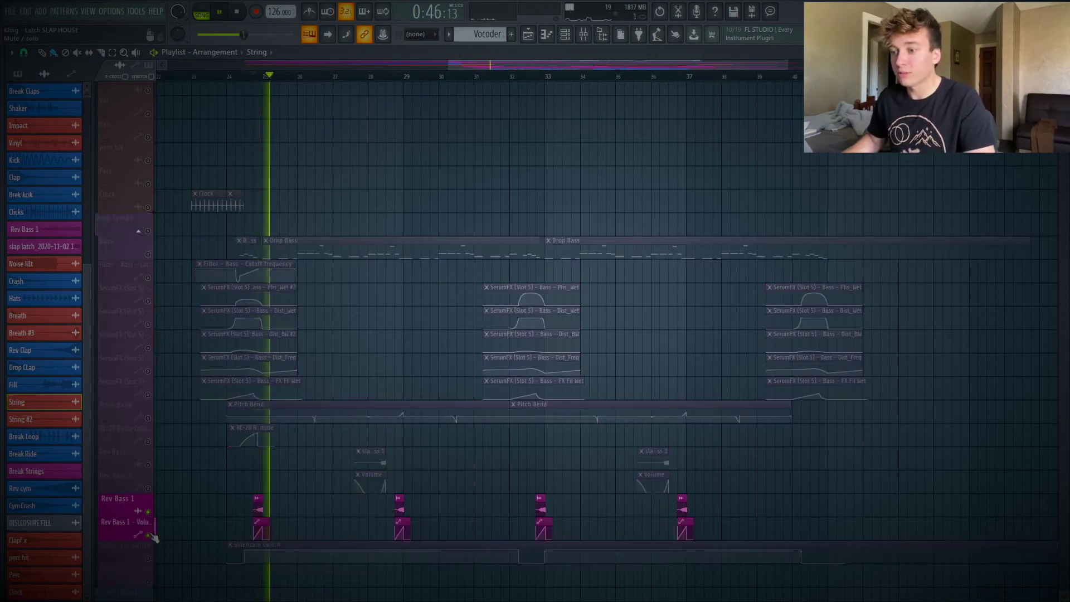
pyautogui.press('space')
pyautogui.rightClick(149, 534)
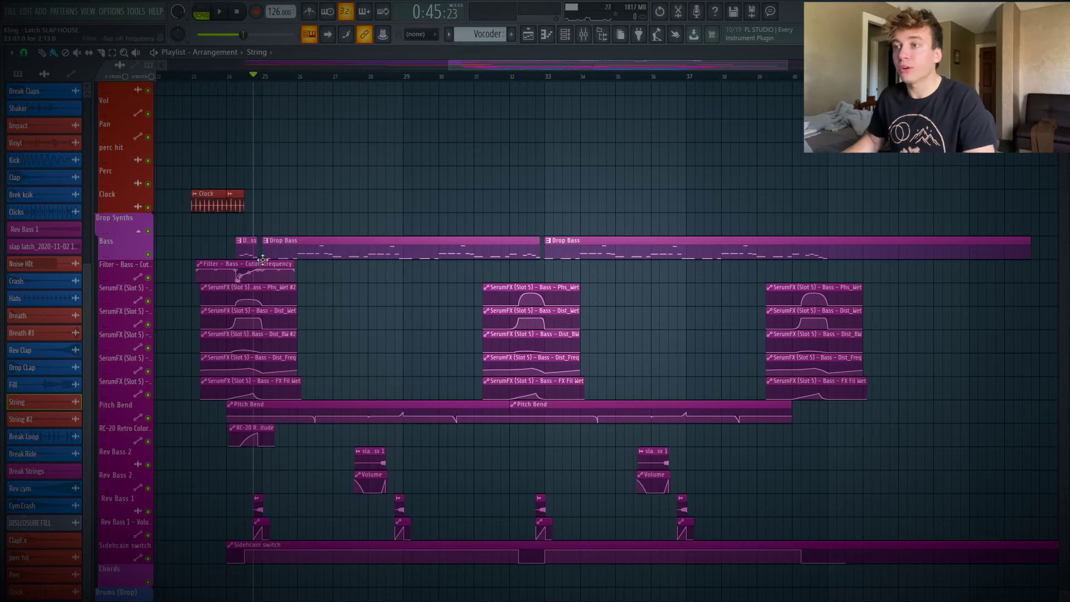
# Step: Solo Rev Bass 2 with its volume automation, play it from around bar 28, and restore all tracks
pyautogui.rightClick(148, 465)
pyautogui.click(148, 488)
pyautogui.click(381, 77)
pyautogui.press('space')
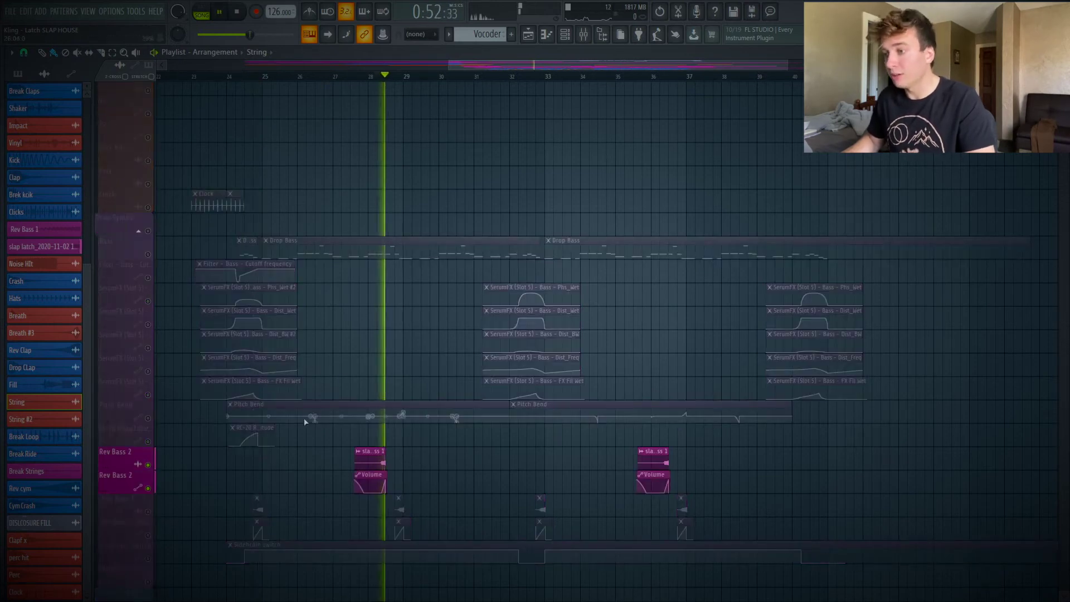
pyautogui.press('space')
pyautogui.rightClick(148, 465)
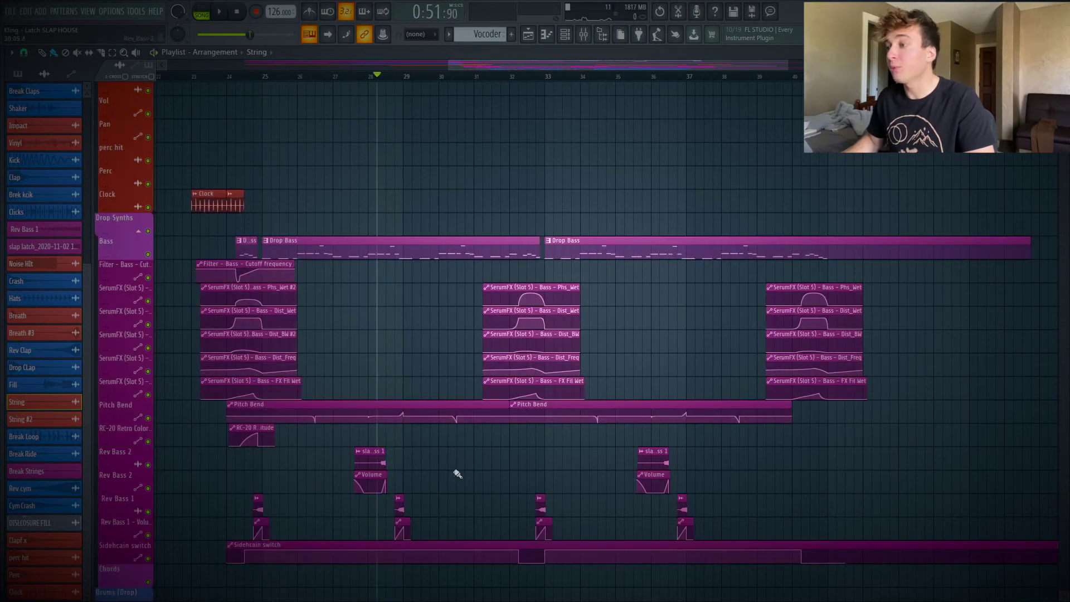
# Step: Solo the drop's Pitch Bend automation together with the Bass track and play them from around bar 26
pyautogui.rightClick(148, 419)
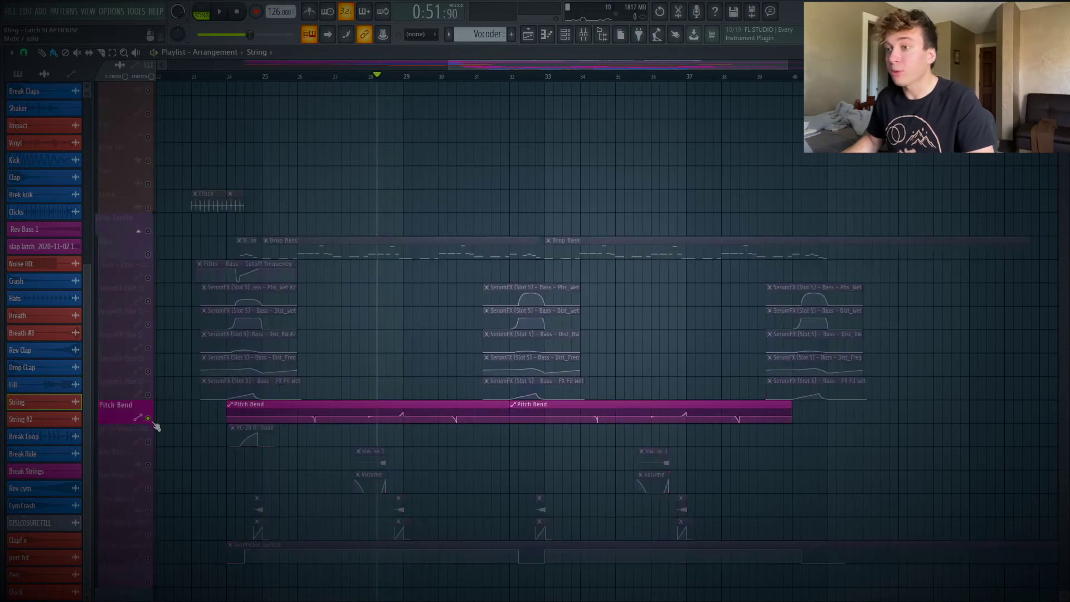
pyautogui.click(148, 254)
pyautogui.click(306, 77)
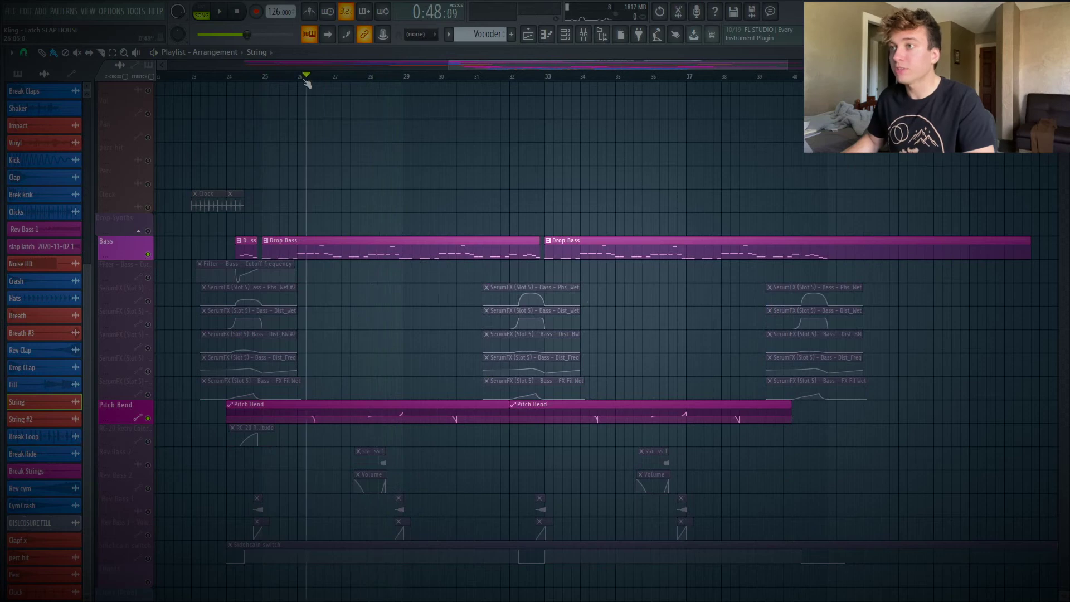
pyautogui.press('space')
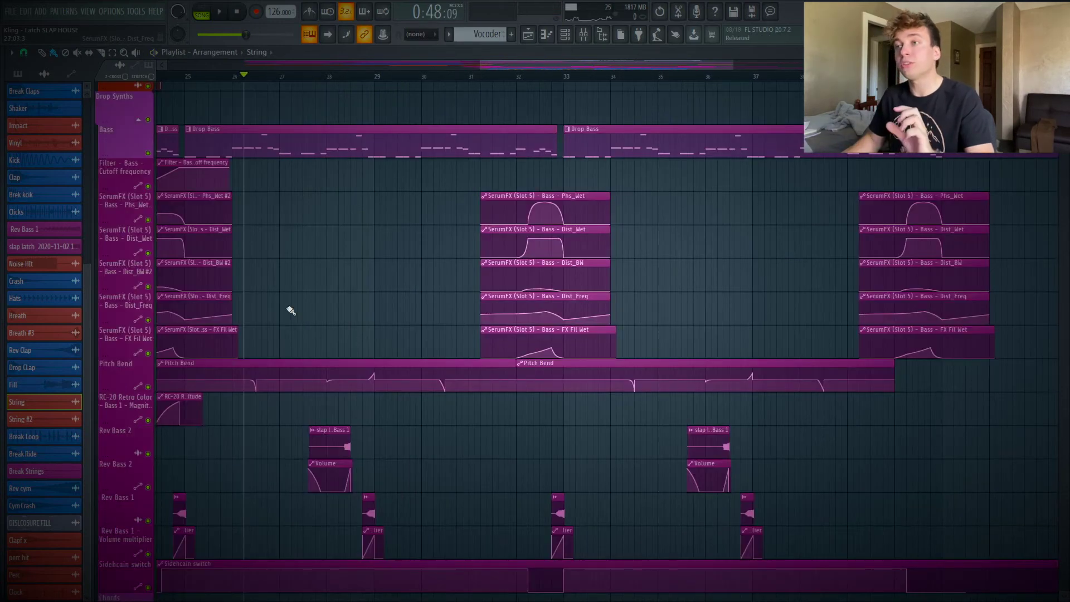
# Step: Play the drop bass from around bar 32 with its SerumFX window placed beside the bass automation clips
pyautogui.click(517, 74)
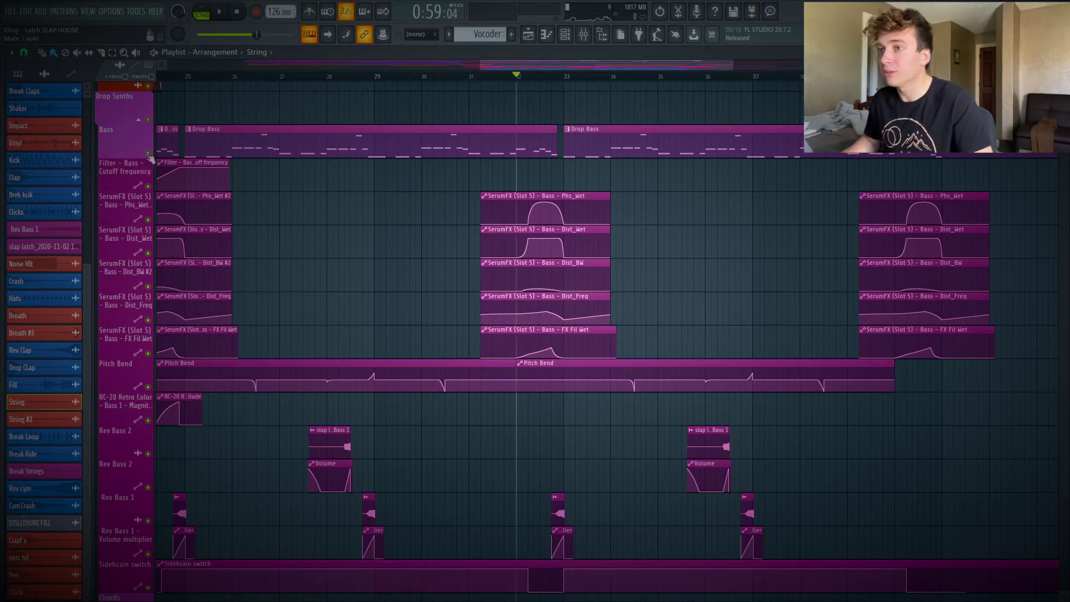
pyautogui.press('space')
pyautogui.rightClick(133, 118)
pyautogui.click(132, 118)
pyautogui.press('space')
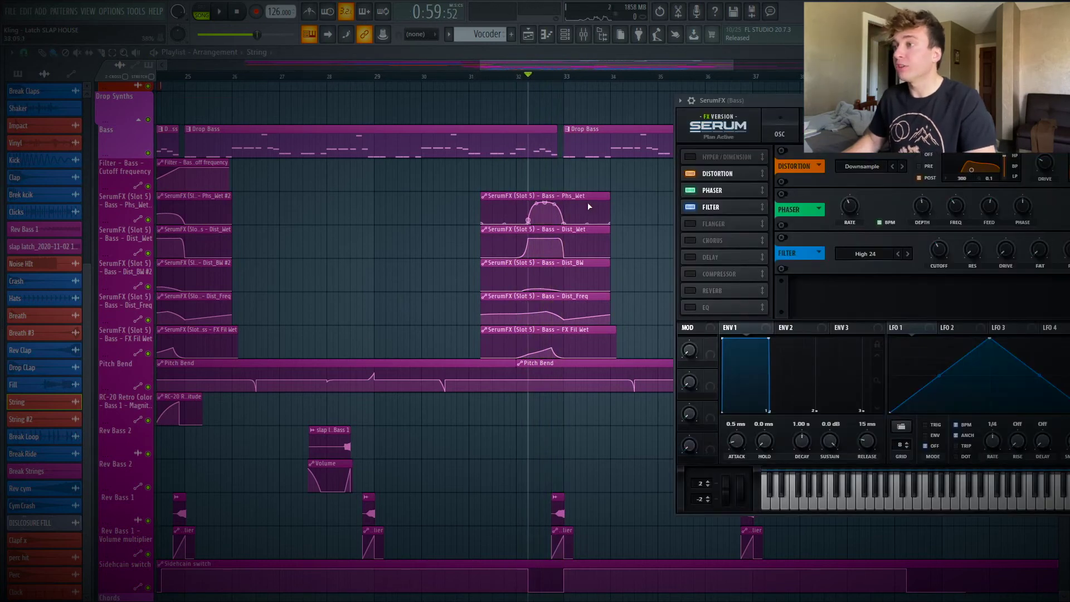
pyautogui.moveTo(792, 99); pyautogui.dragTo(700, 111)
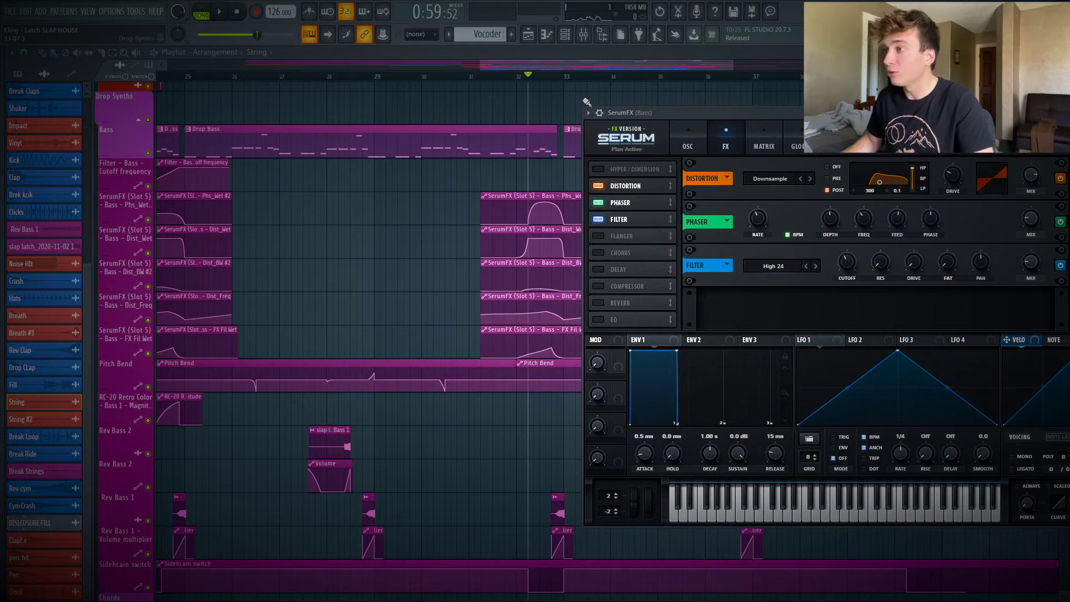
pyautogui.press('space')
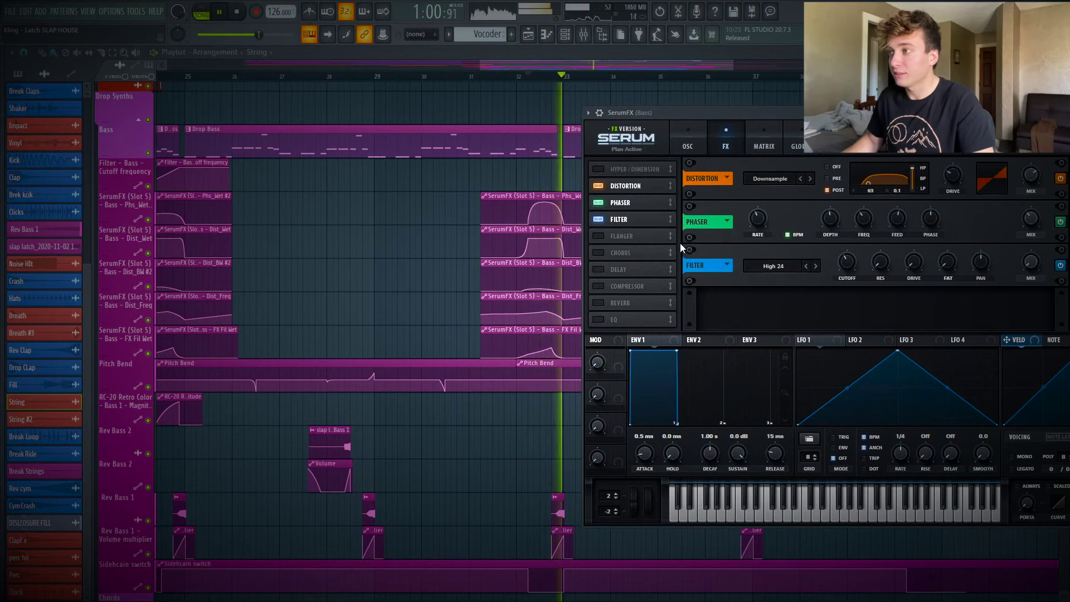
# Step: Stop the bass playback, play the Drop Vox track soloed from around bar 25, and restore all tracks
pyautogui.press('space')
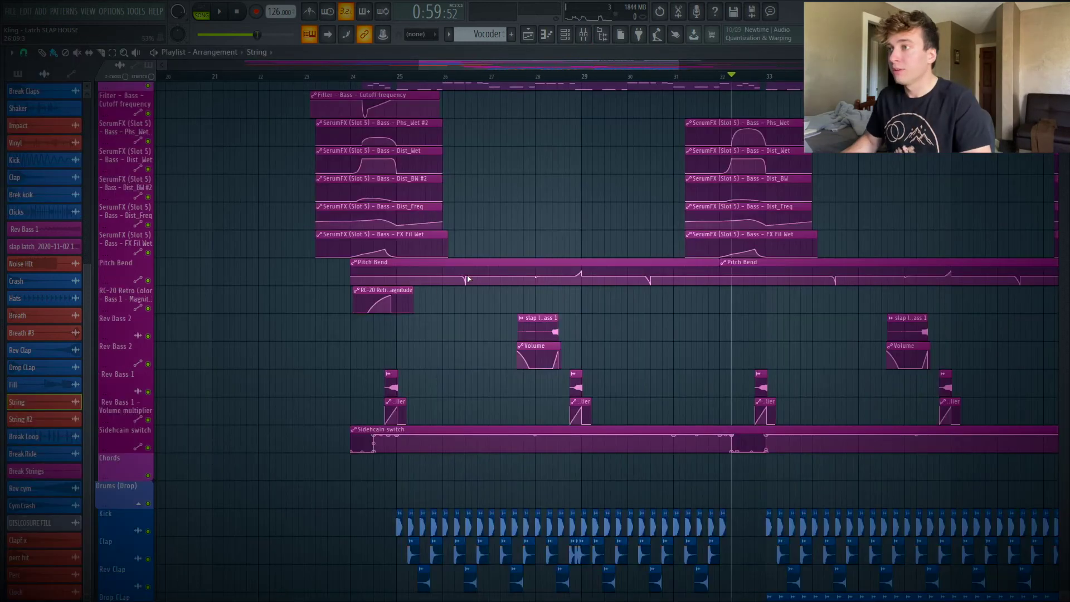
pyautogui.scroll(4, 468, 279)
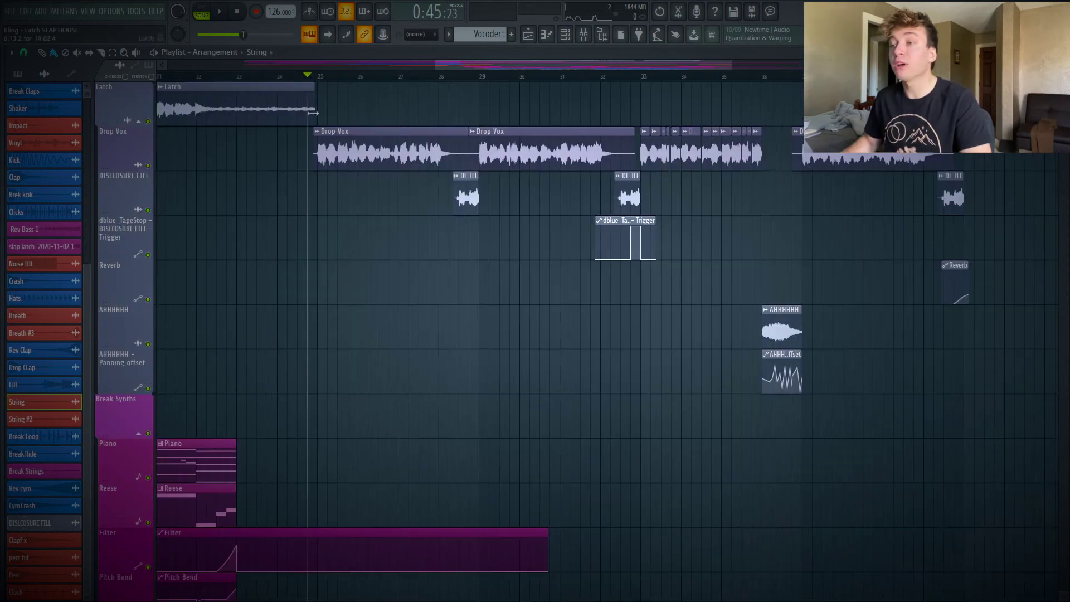
pyautogui.rightClick(148, 165)
pyautogui.press('space')
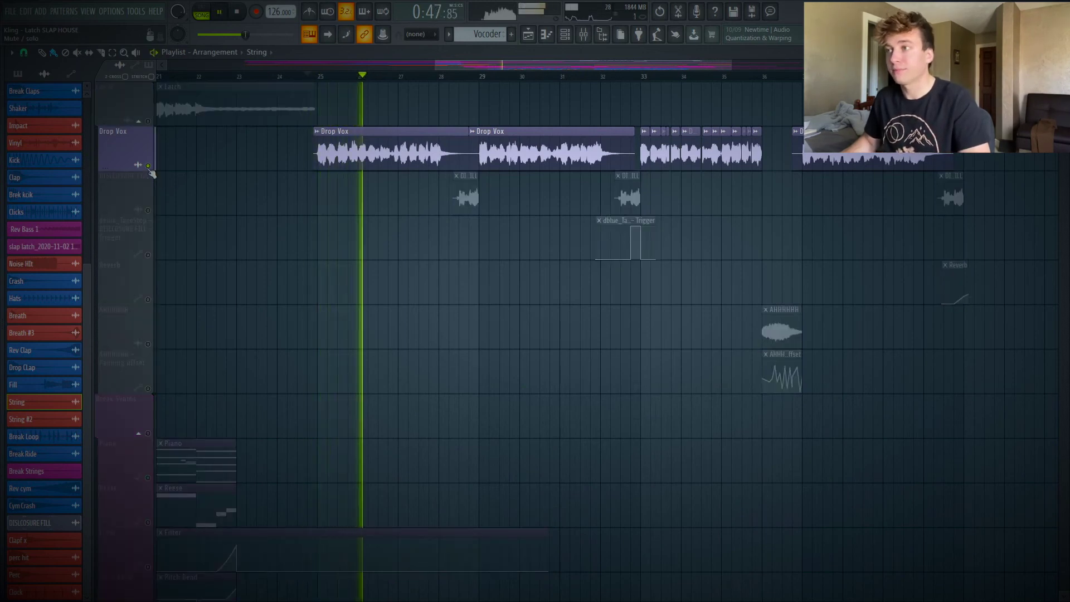
pyautogui.press('space')
pyautogui.rightClick(148, 167)
# Step: Solo the DISCLOSURE FILL track, play it from around bar 28, and restore all tracks
pyautogui.rightClick(148, 210)
pyautogui.press('space')
pyautogui.click(445, 75)
pyautogui.press('space')
pyautogui.rightClick(149, 211)
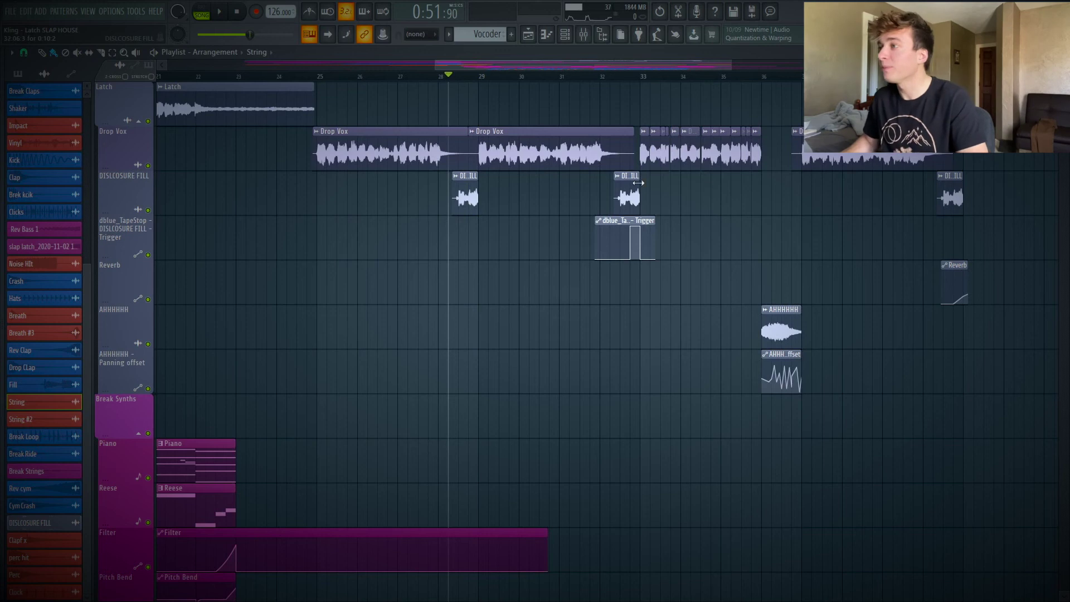
# Step: Set the playback position to bar 33 and bring up the chop options for the Drop Vox clip after the AHHHHHH clip
pyautogui.click(643, 78)
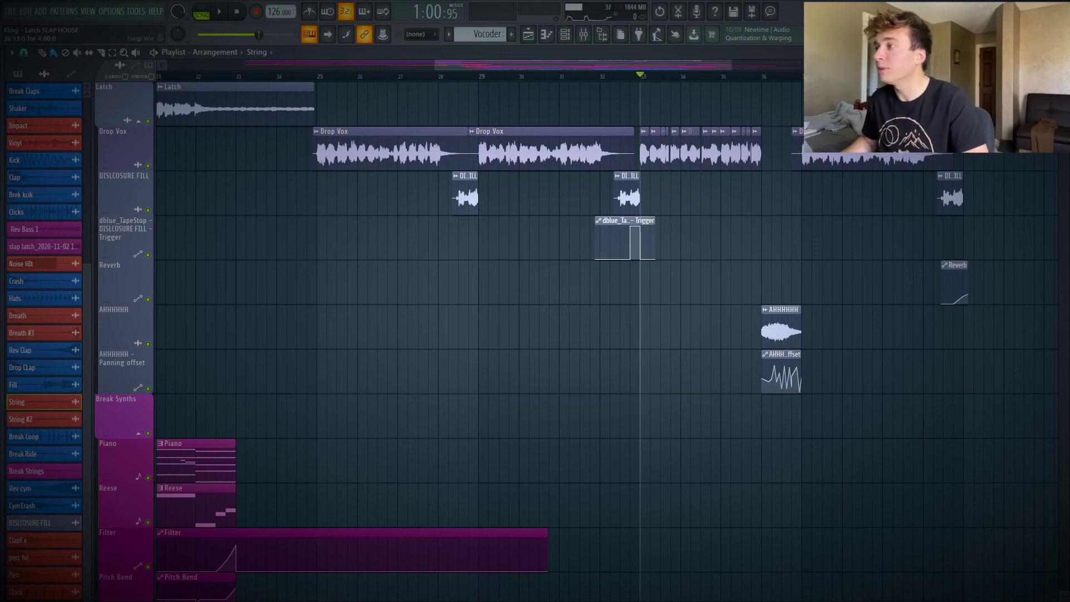
pyautogui.rightClick(799, 133)
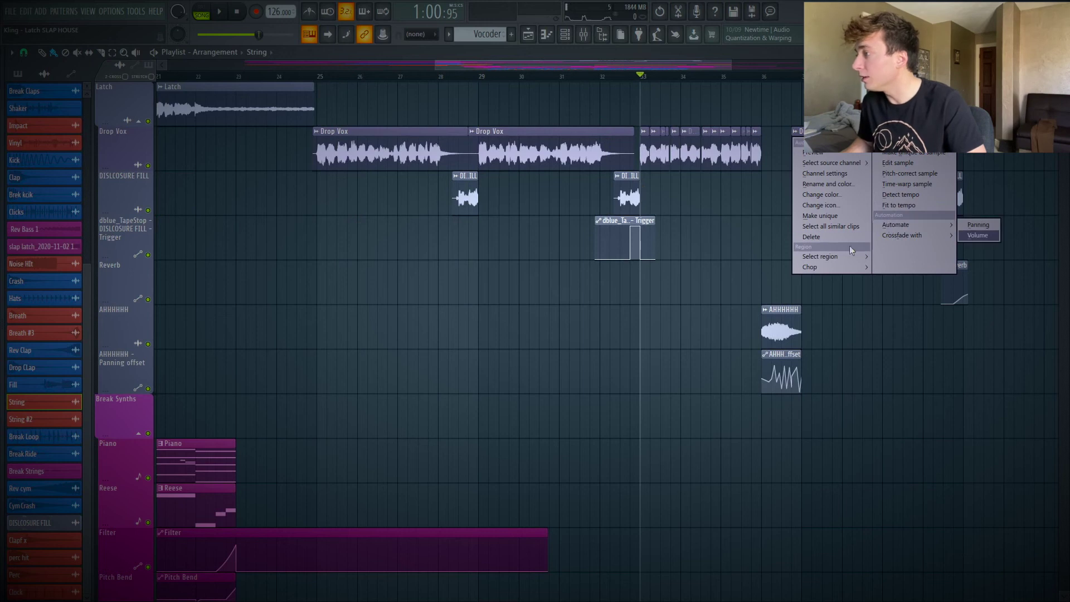
pyautogui.moveTo(835, 268)
pyautogui.click(882, 292)
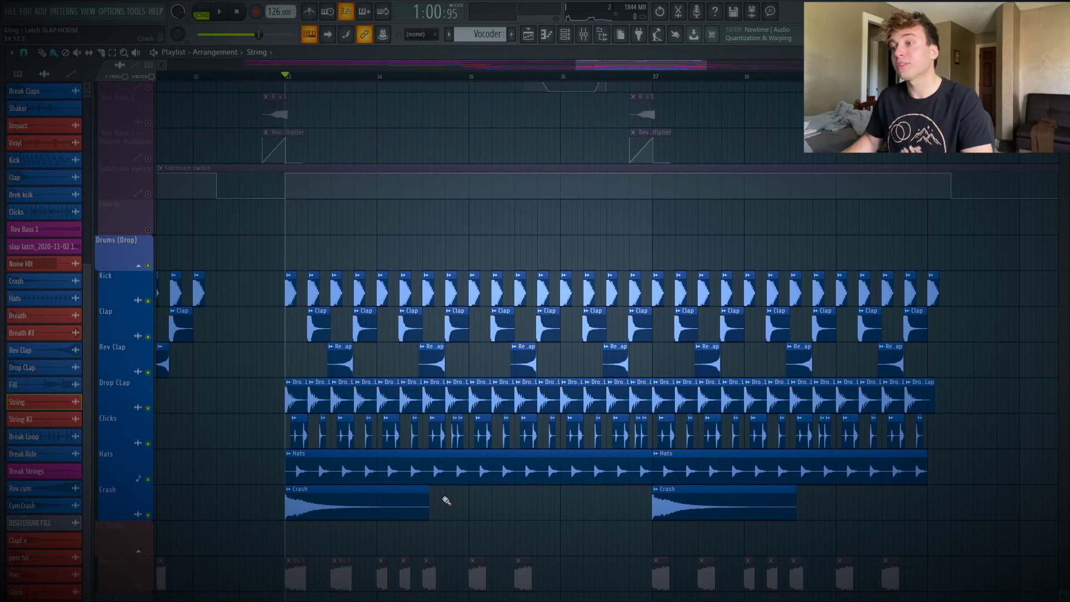
# Step: Play the soloed Drums (Drop) group from bar 33 and stop the playback
pyautogui.press('space')
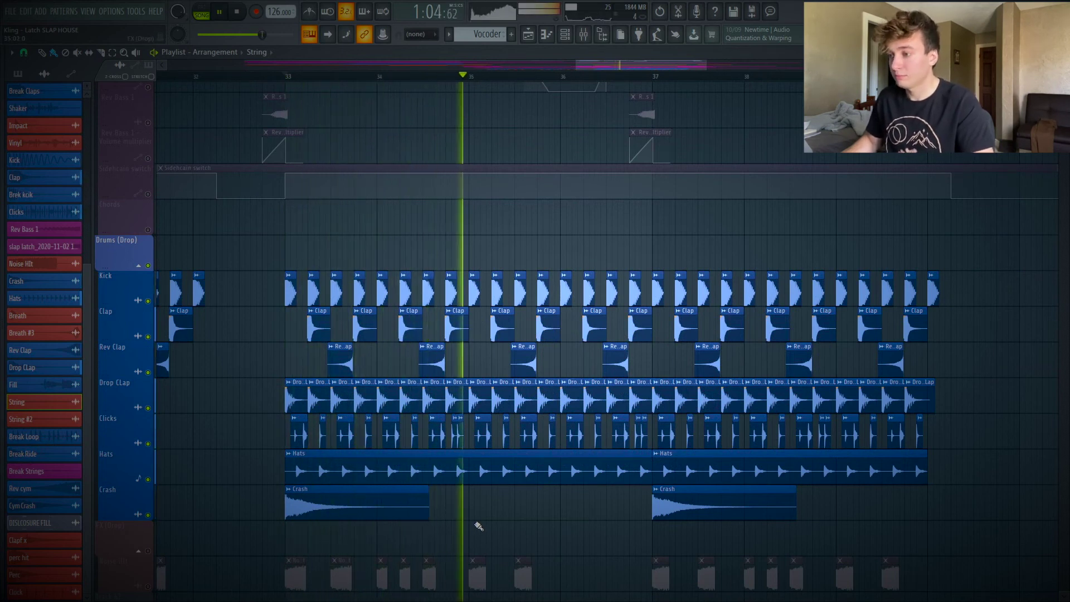
pyautogui.press('space')
pyautogui.press('F9')
pyautogui.click(1001, 453)
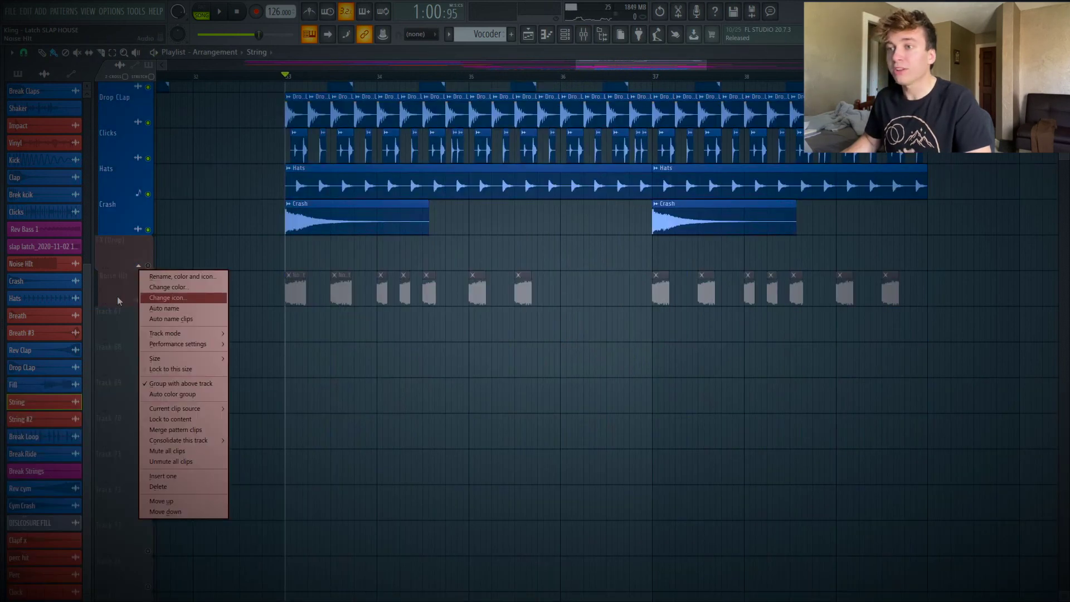
# Step: Solo the Noise Hit track under FX (Drop), restore all tracks, and play the drop from bar 33
pyautogui.rightClick(149, 302)
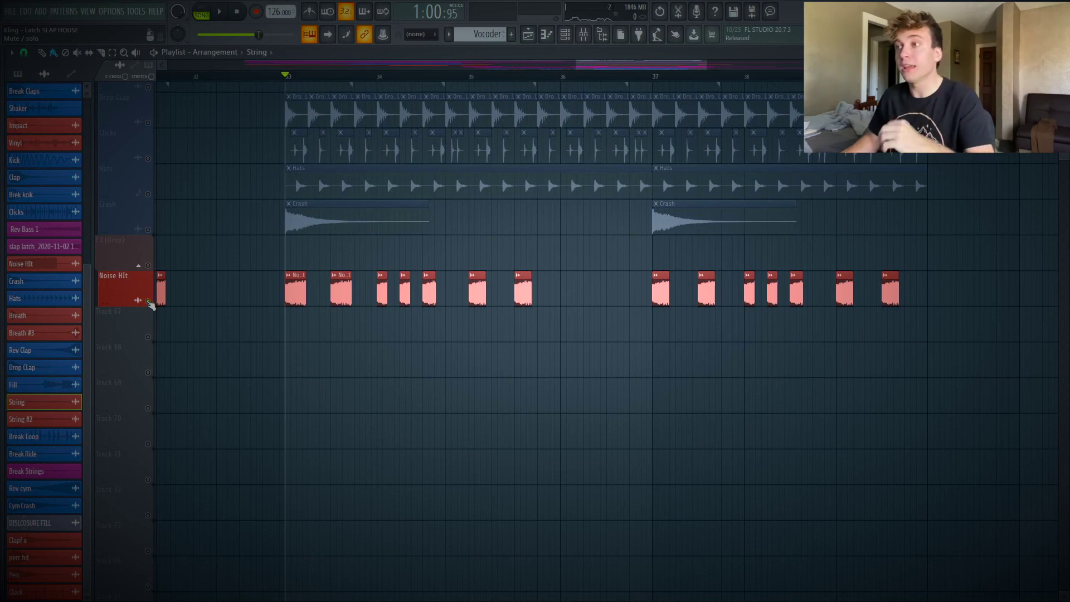
pyautogui.rightClick(148, 301)
pyautogui.press('space')
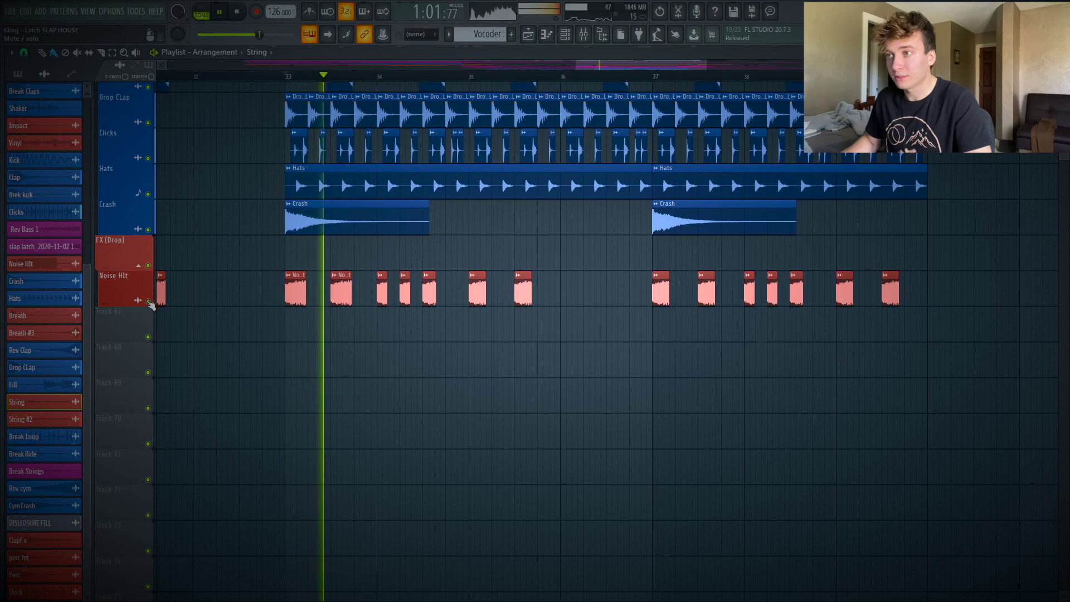
pyautogui.scroll(3, 150, 304)
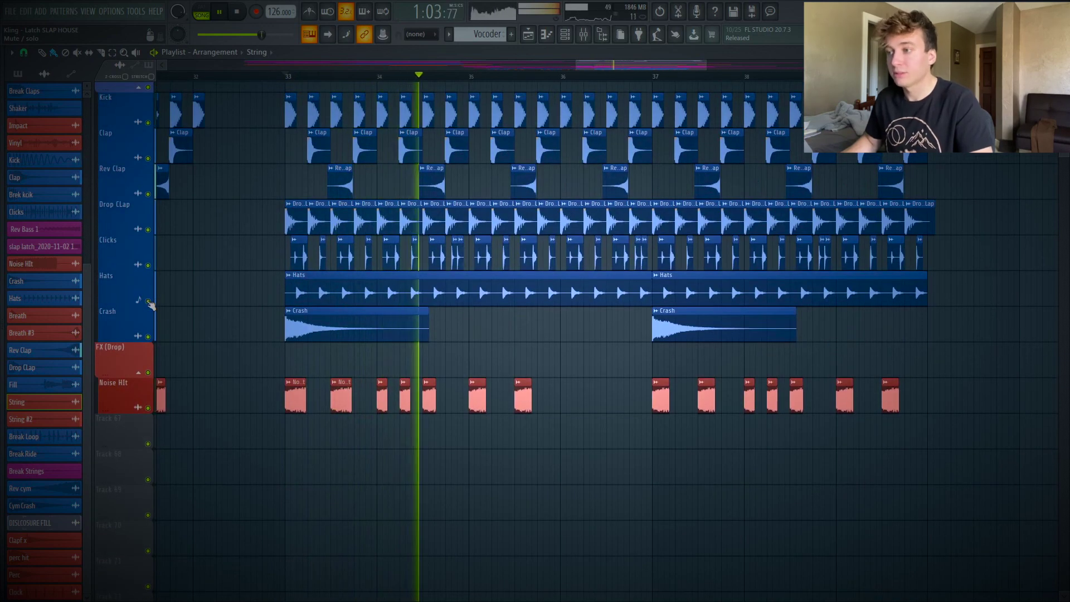